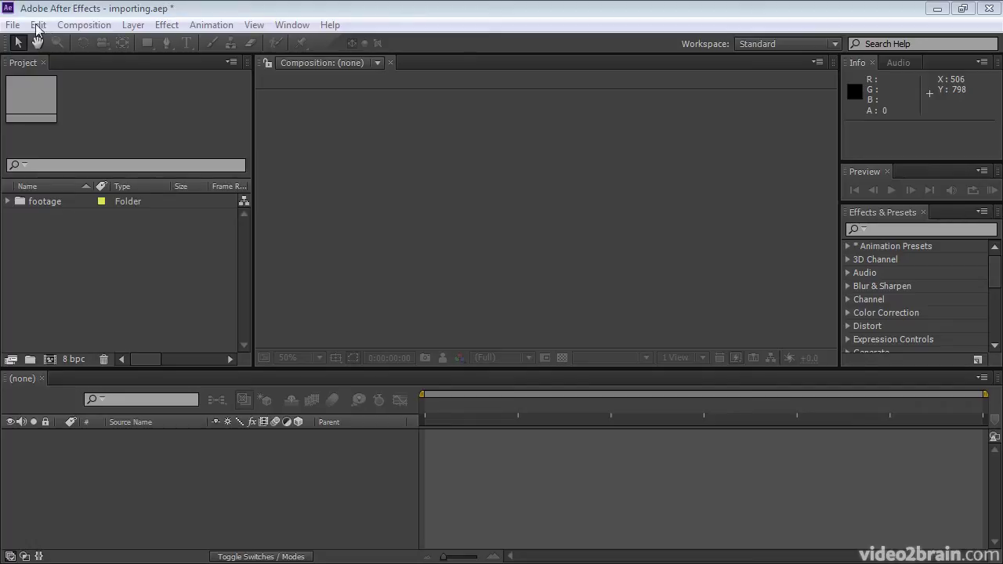
Step: Import Aquo_Logo.ai from the footage folder into the project as vector footage
left_click(13, 26)
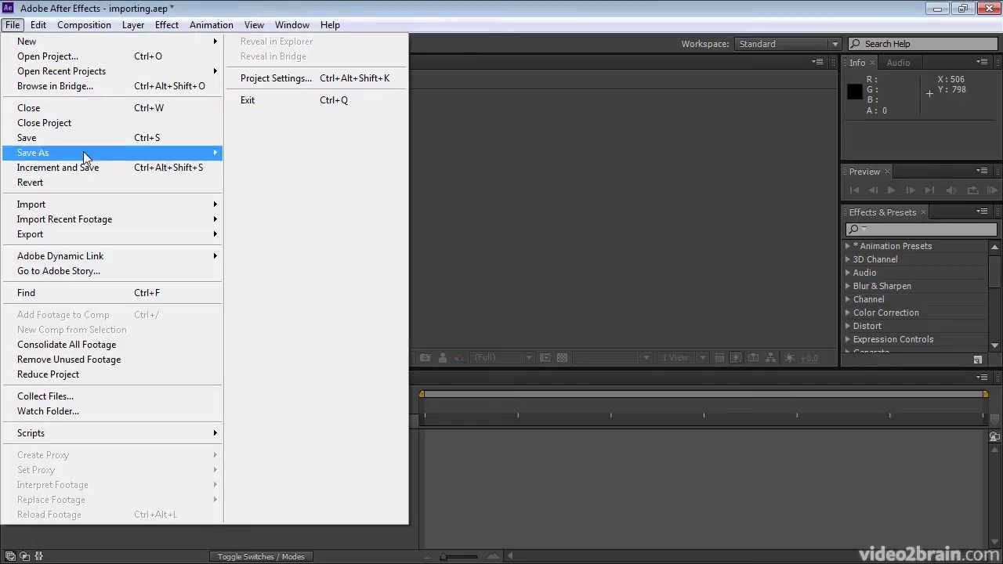
mouse_move(117, 204)
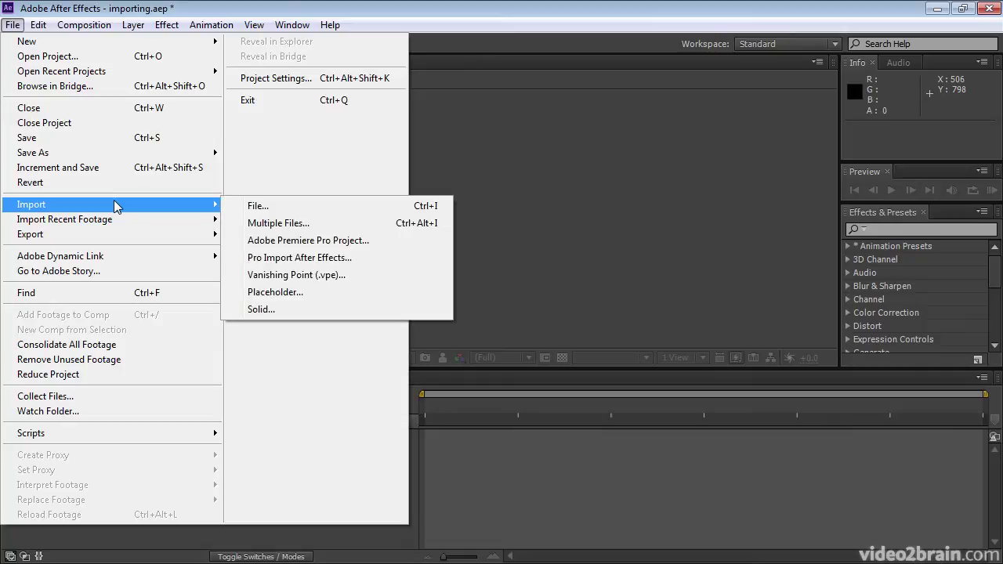
left_click(268, 206)
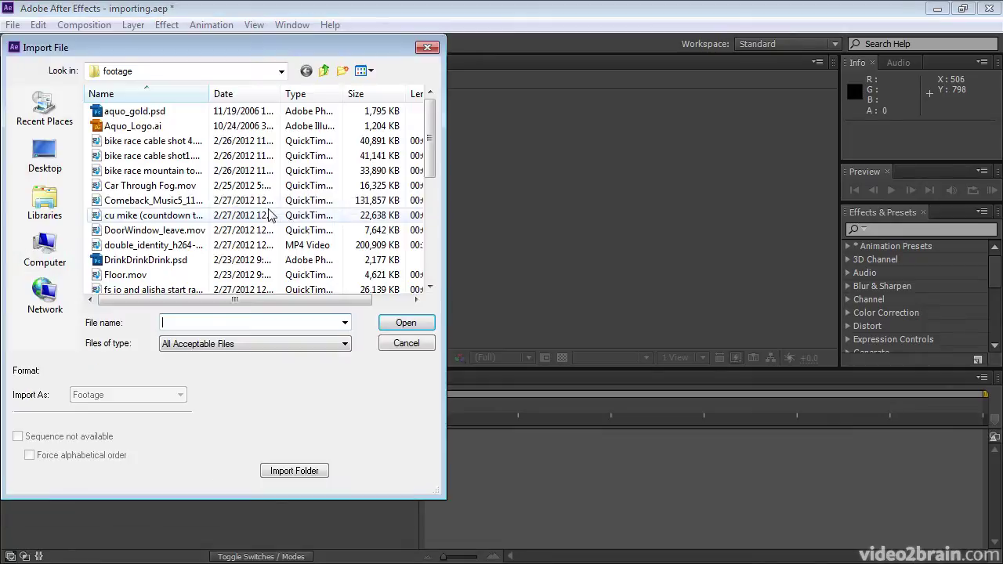
left_click(120, 129)
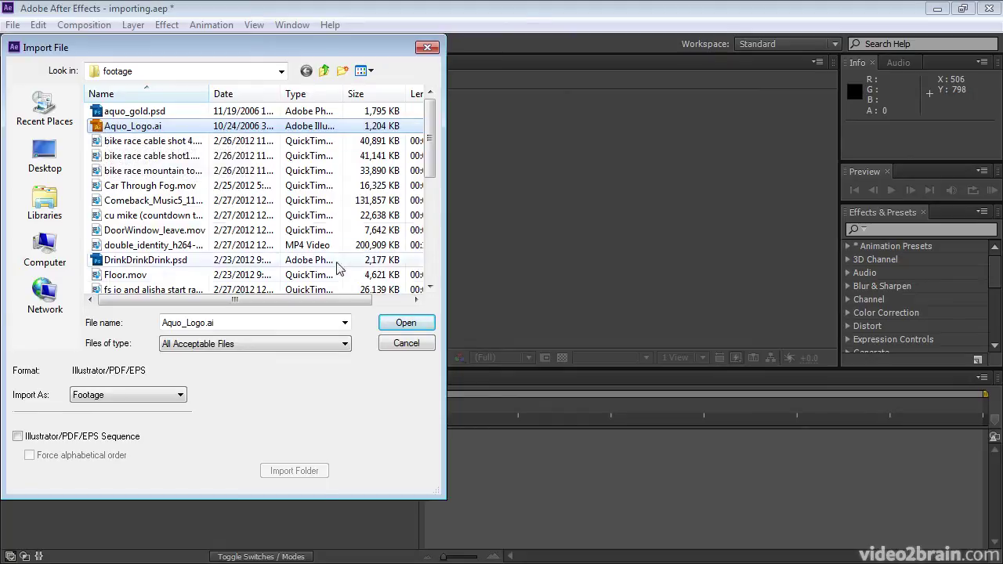
left_click(398, 324)
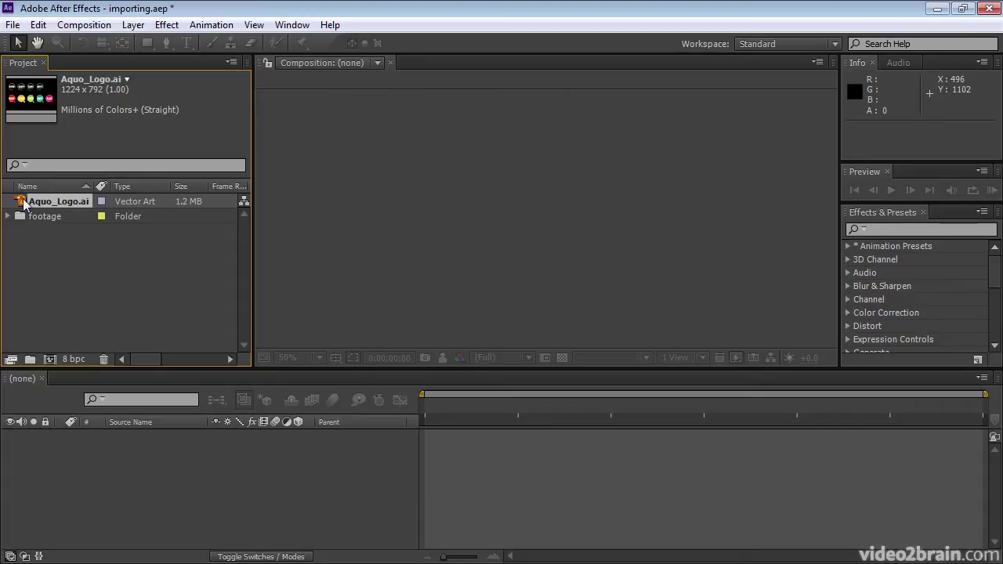
Step: Build an Aquo_Logo composition from the logo, view it at 50%, and run a brief preview
left_click_drag(24, 204, 48, 358)
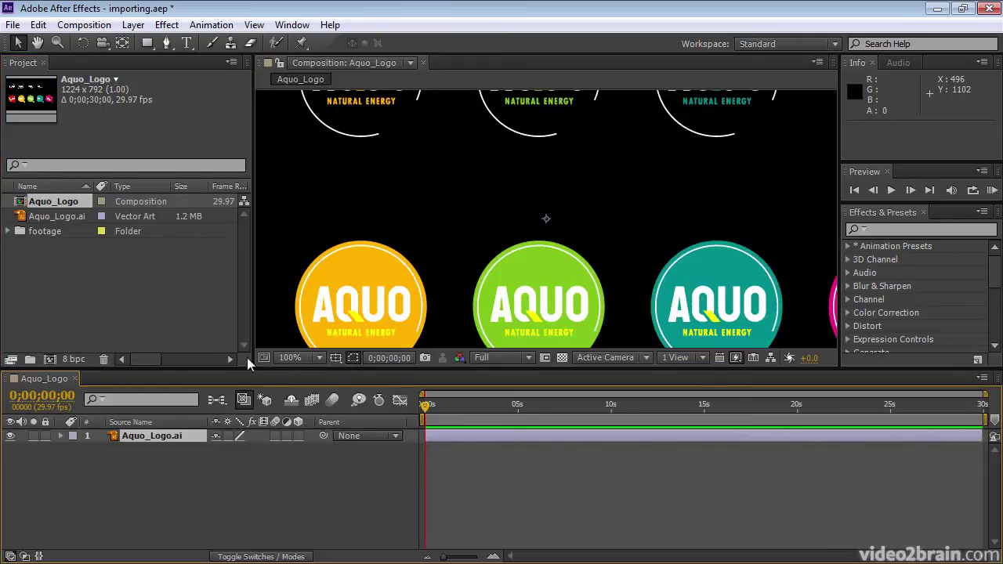
left_click(319, 359)
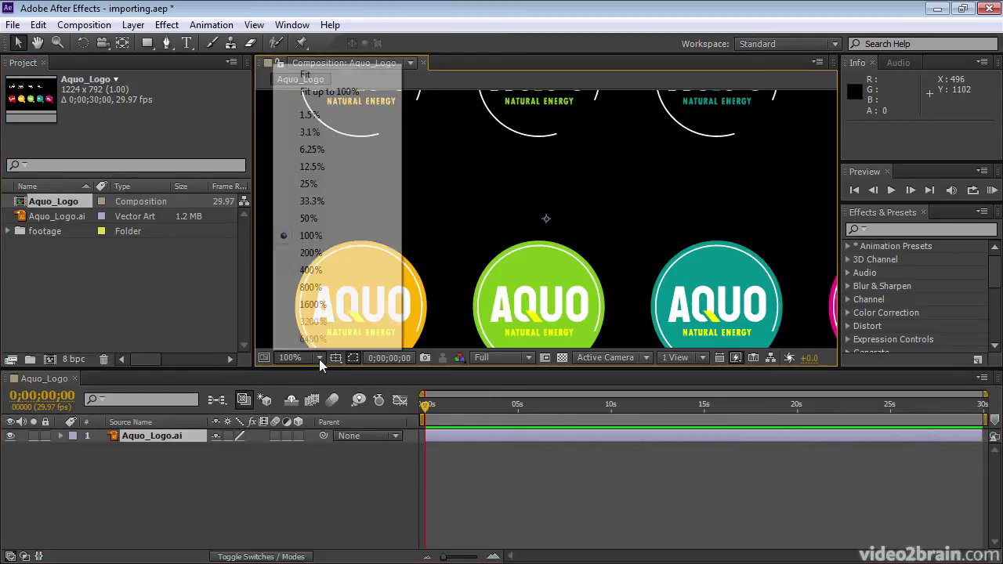
left_click(309, 219)
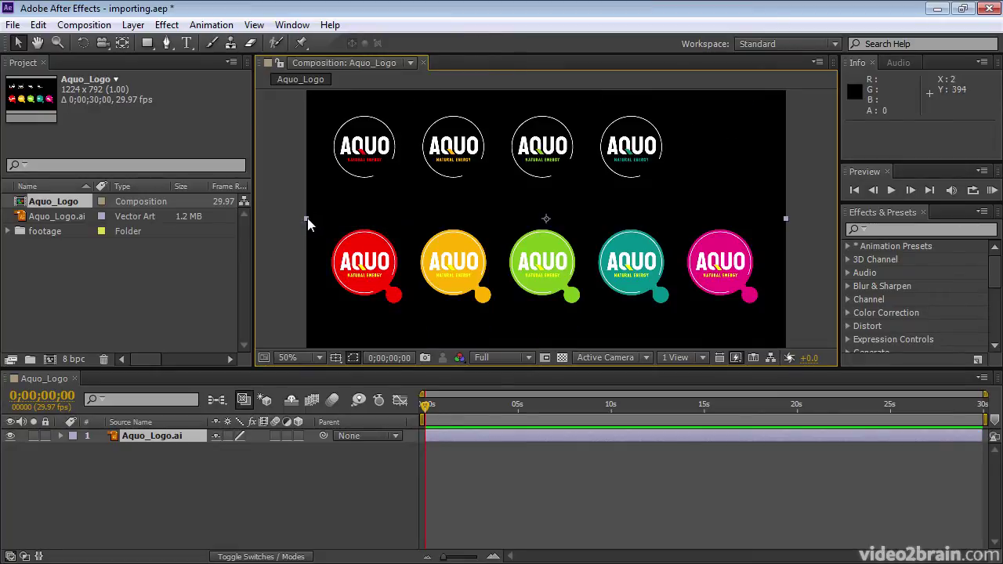
left_click(992, 191)
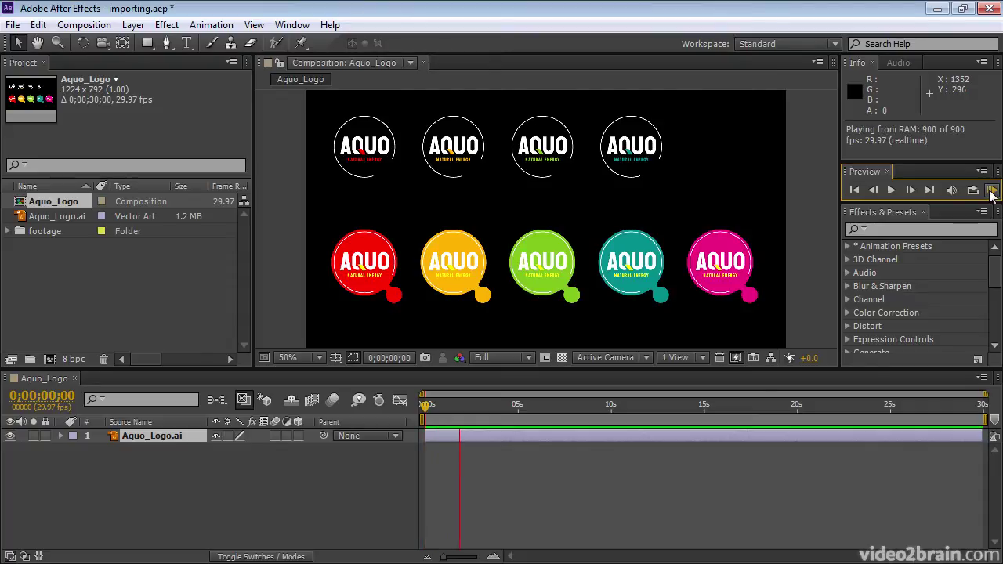
left_click(991, 190)
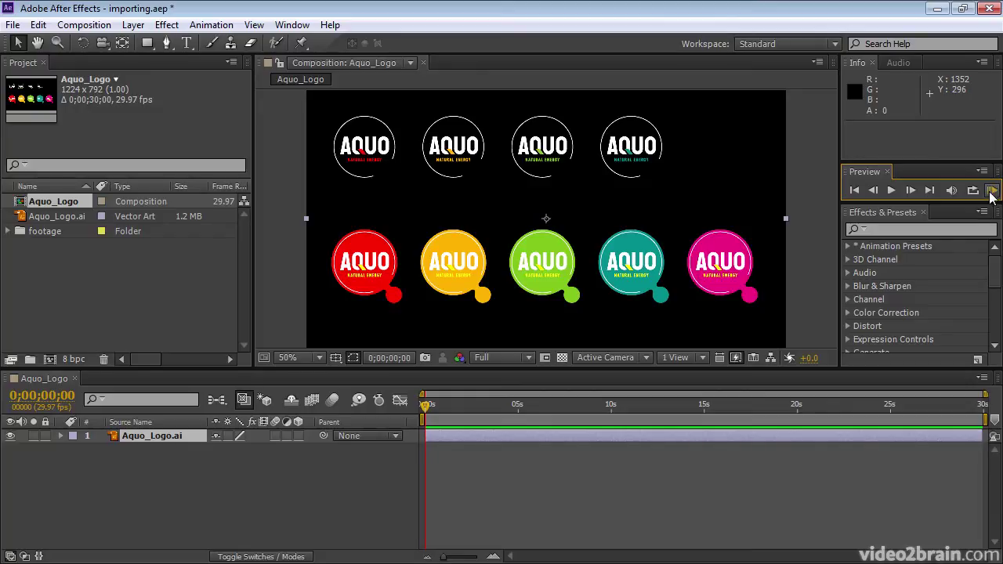
Step: Create shapes from the Aquo_Logo.ai vector layer and widen the Source Name column
right_click(176, 435)
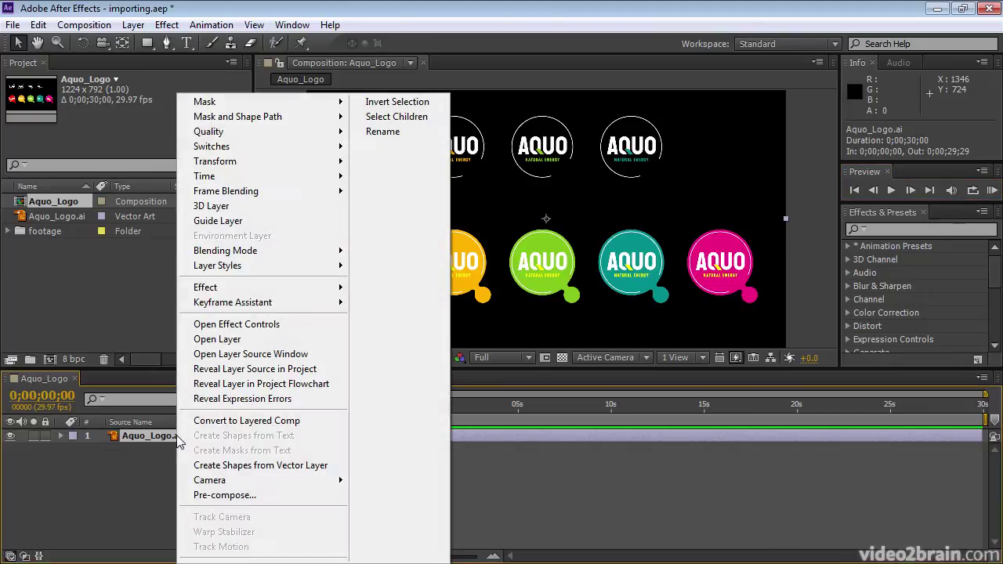
left_click(225, 468)
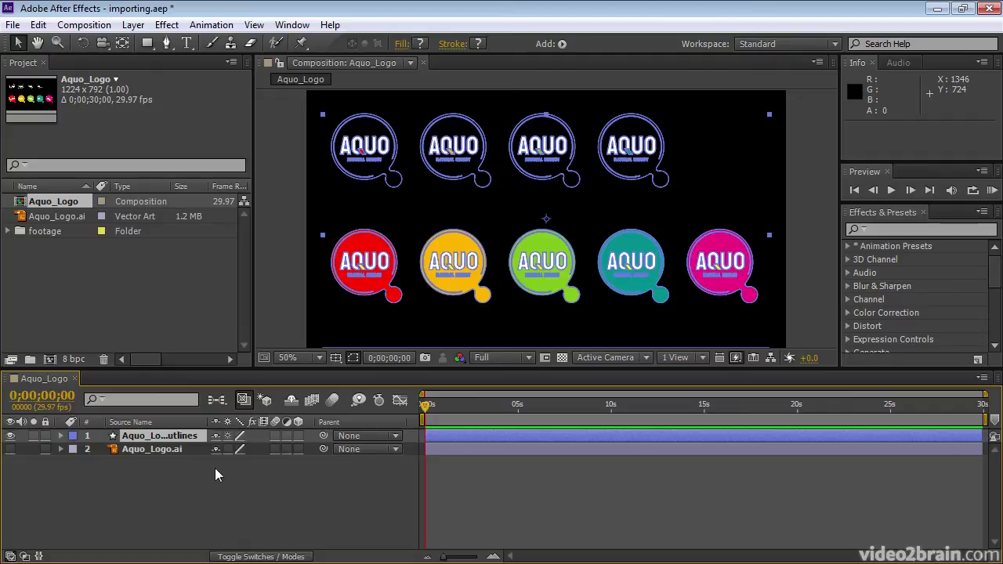
left_click_drag(207, 422, 271, 422)
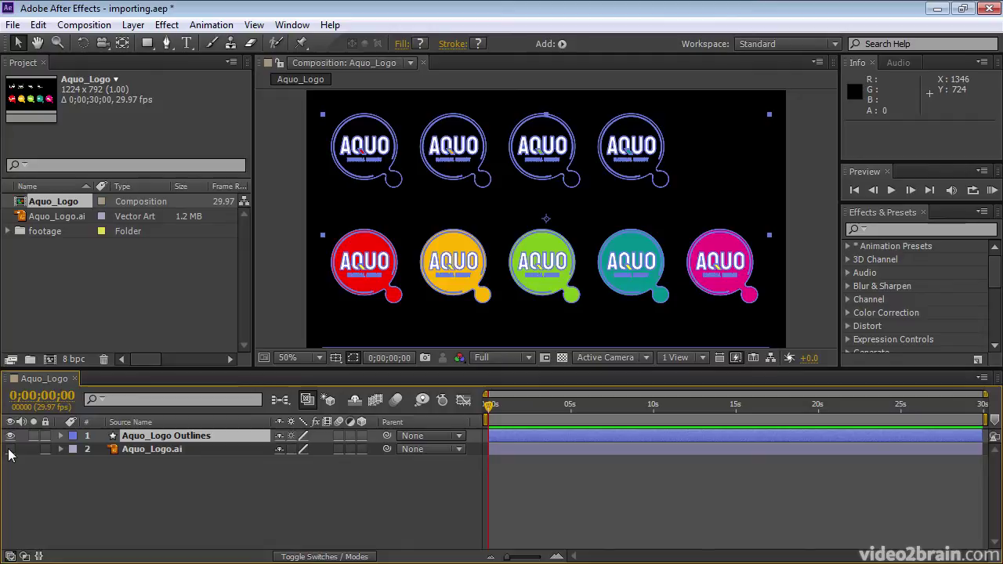
Step: Delete the original Aquo_Logo.ai layer, keeping the Aquo_Logo Outlines layer selected
left_click(148, 448)
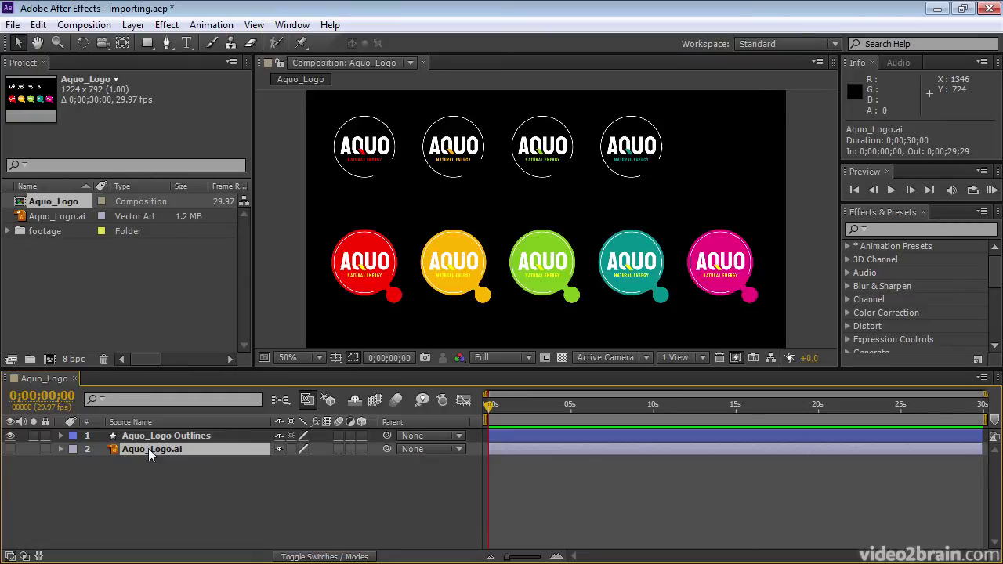
key("Delete")
left_click(147, 435)
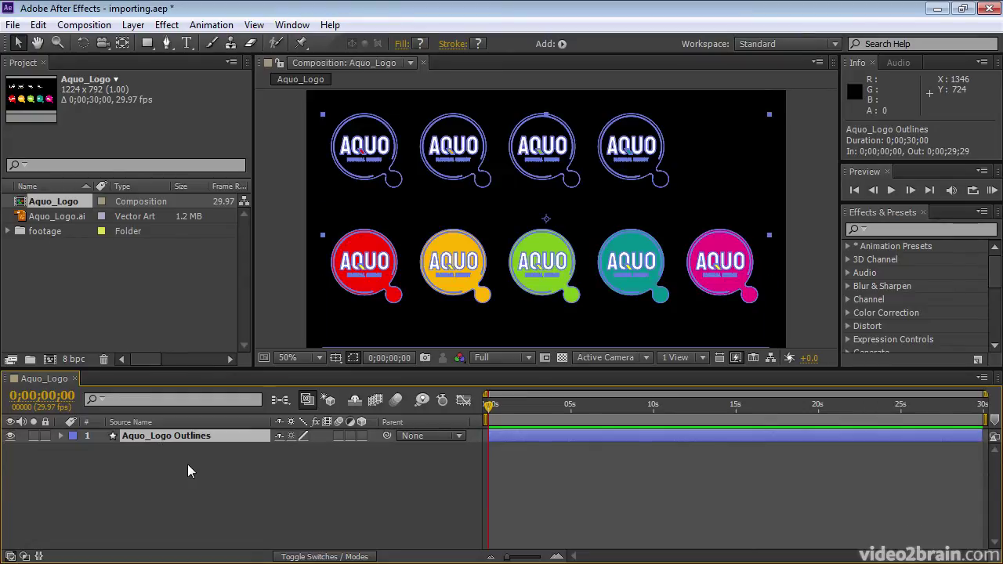
Step: Add a Wiggle Transform operator to the Aquo_Logo Outlines layer's Contents group
left_click(60, 436)
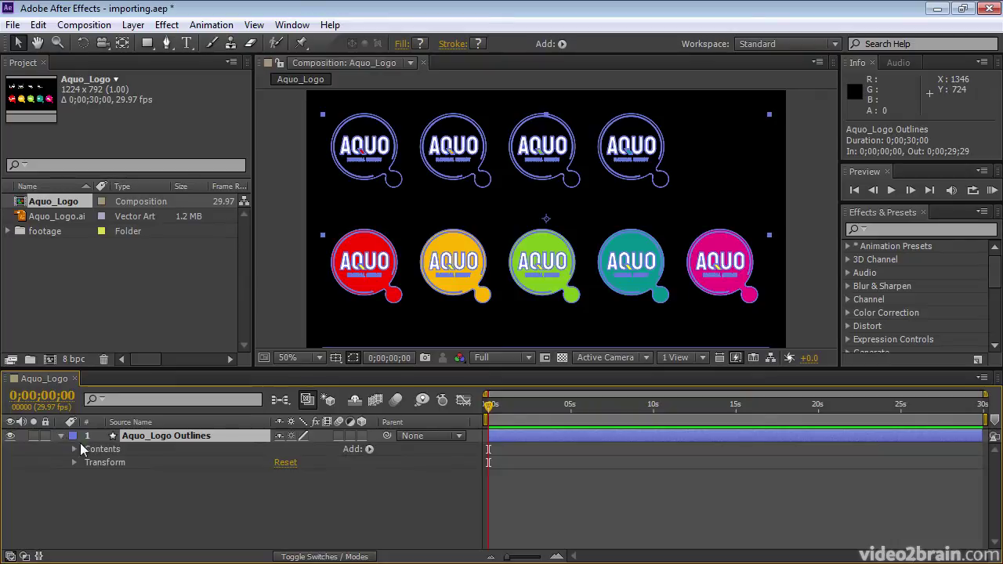
left_click(102, 452)
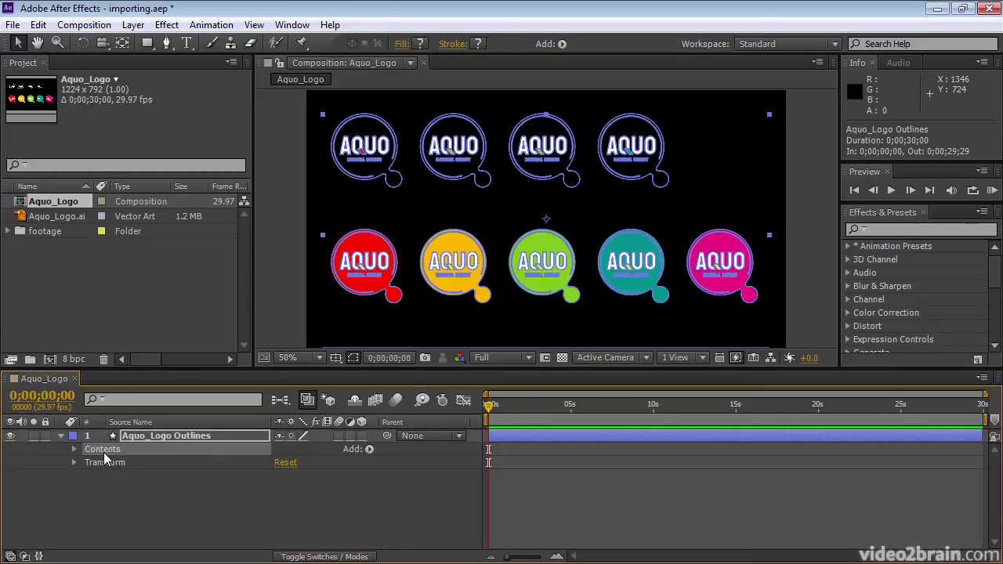
left_click(370, 450)
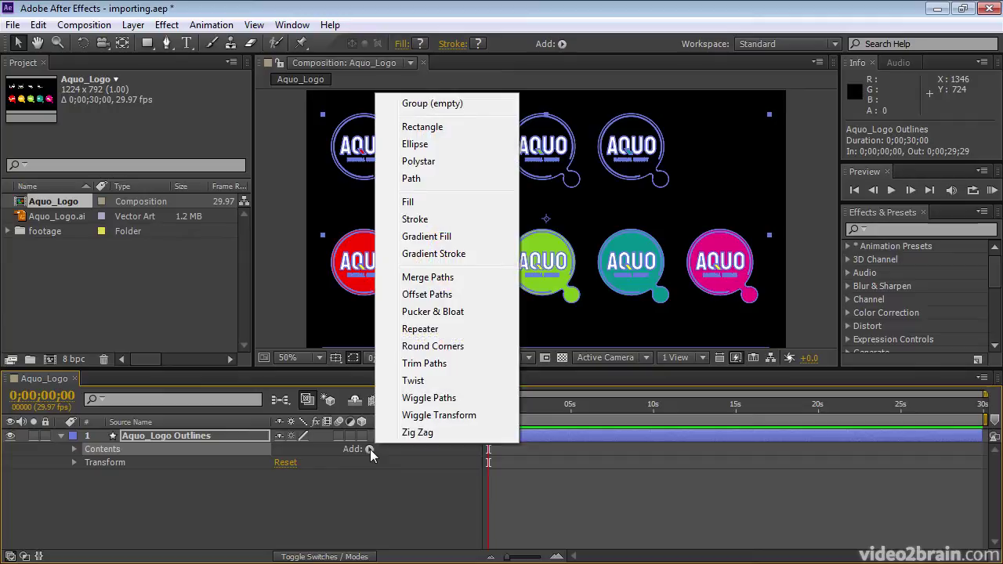
left_click(421, 416)
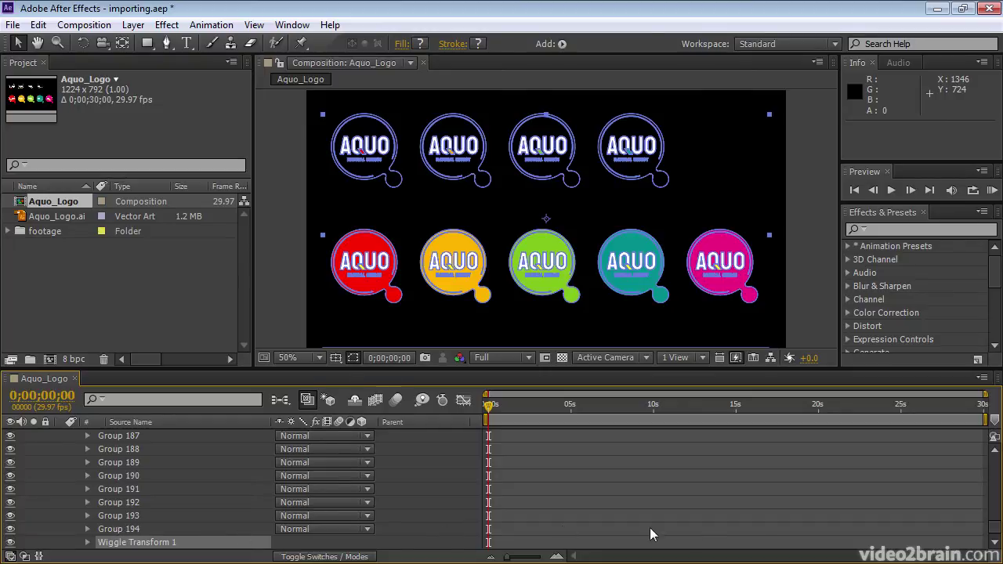
Step: Expand Wiggle Transform 1 and its own Transform properties
left_click(996, 543)
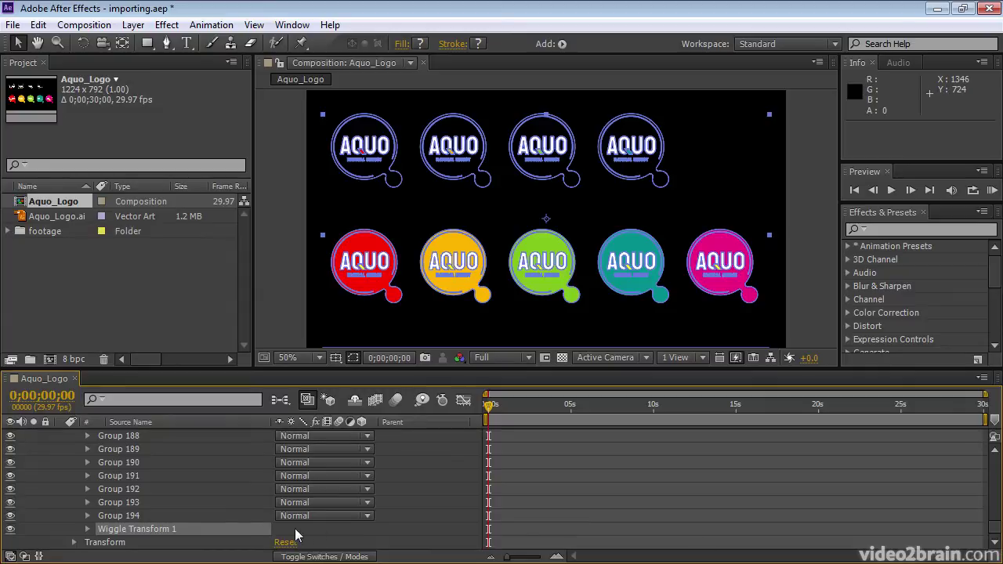
left_click(88, 530)
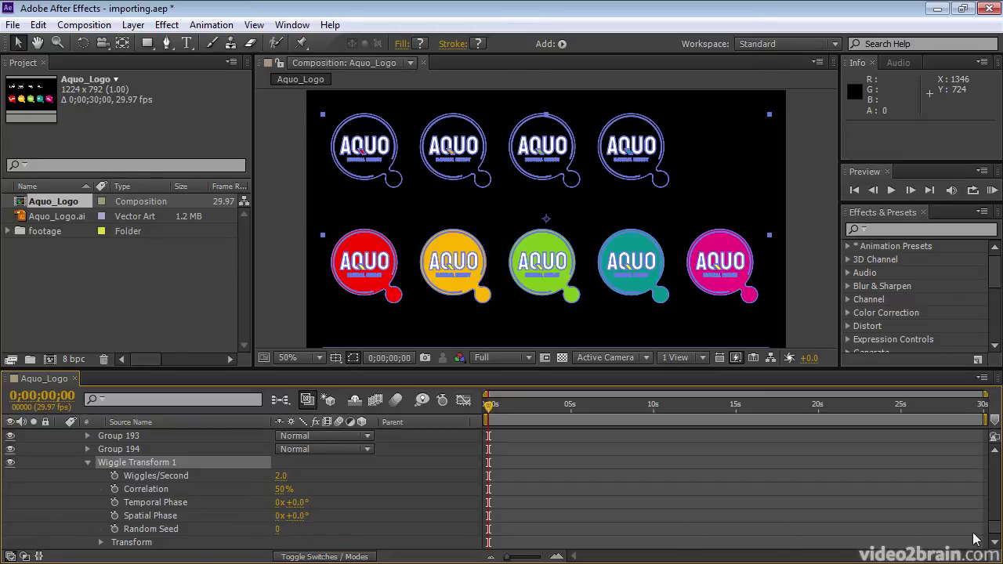
left_click(994, 545)
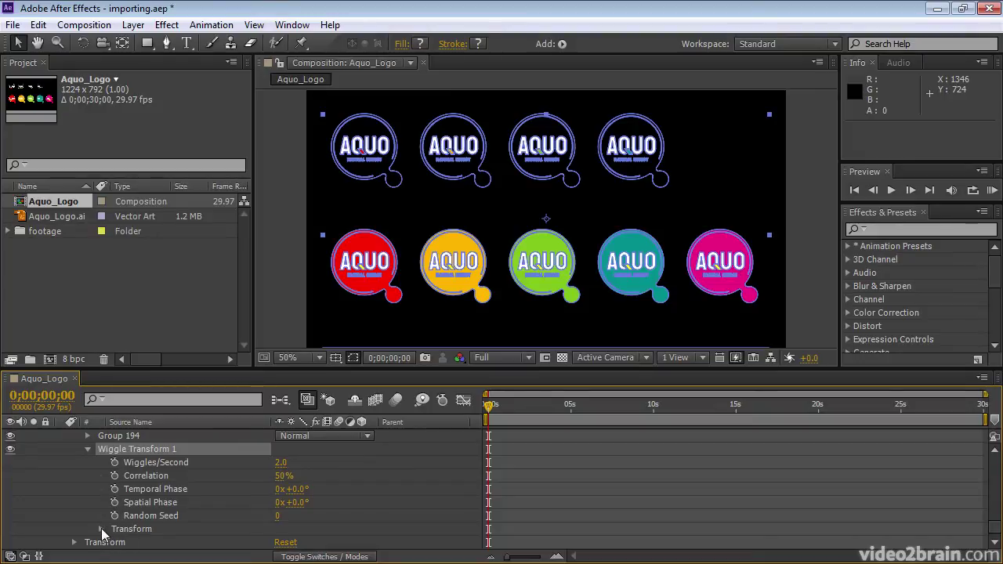
left_click(100, 530)
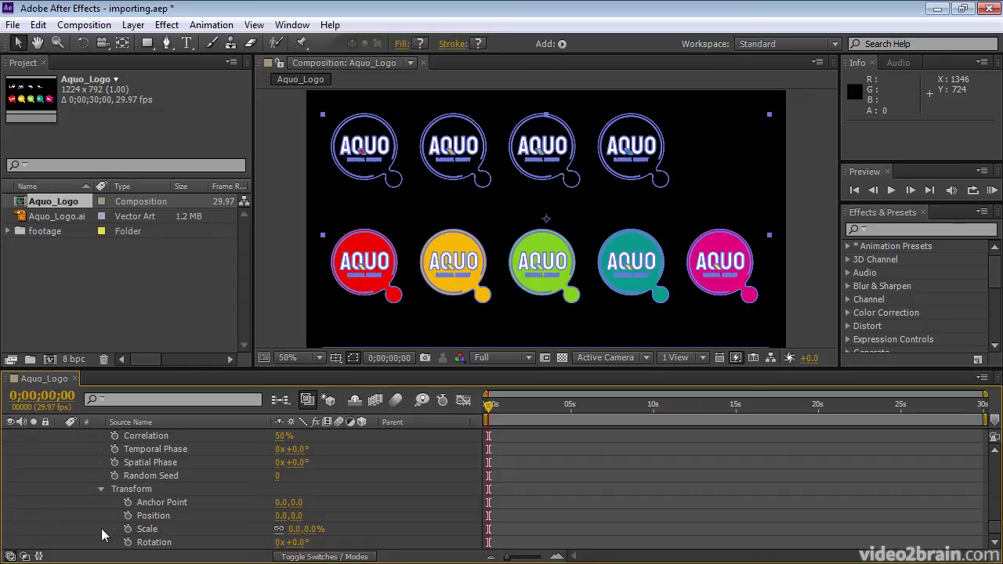
Step: Set the wiggle's Transform Position to 5.0,5.0 and Scale to 5.0,5.0%
left_click(298, 517)
type("5")
key("Return")
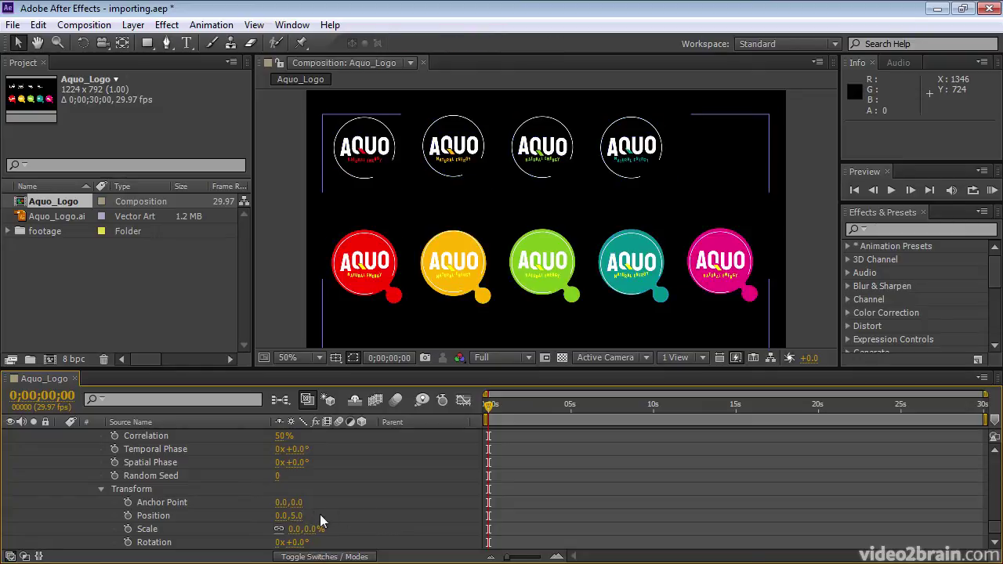
left_click(280, 517)
type("5")
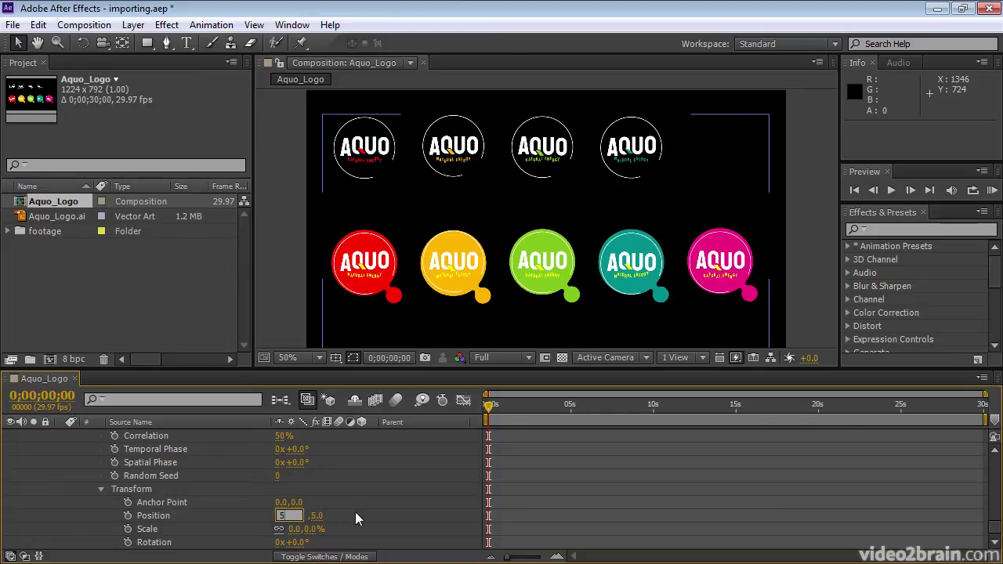
key("Return")
left_click(312, 529)
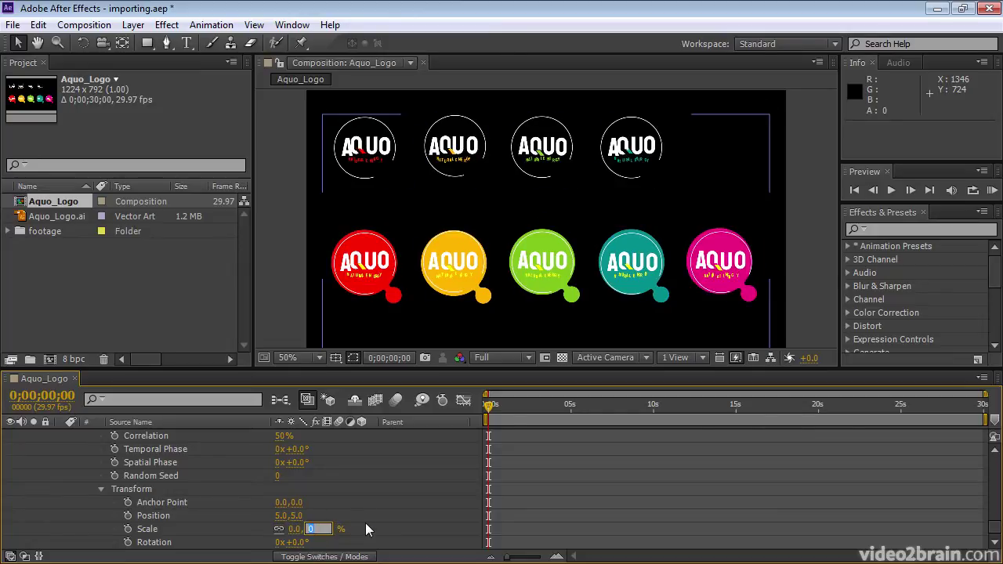
type("5")
key("Return")
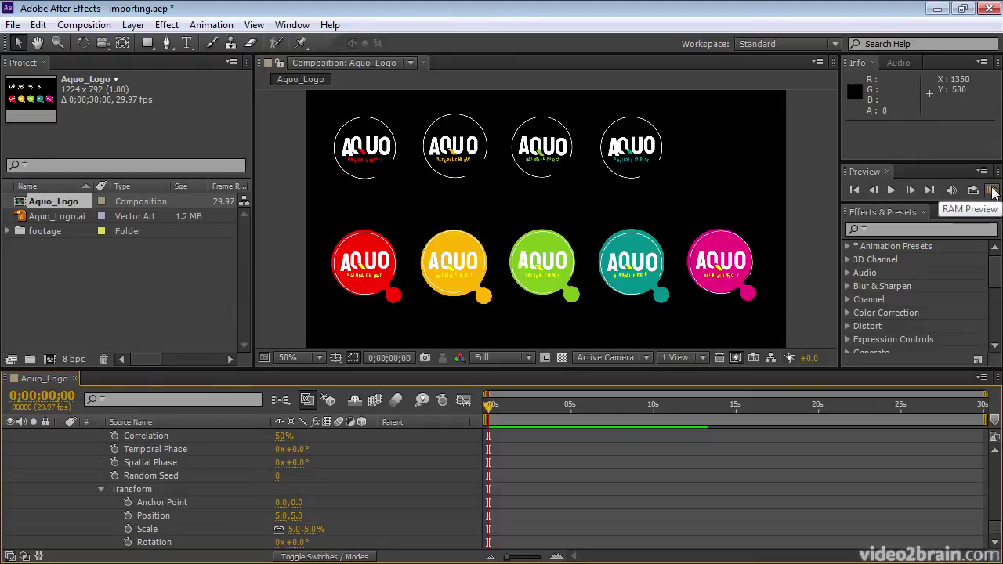
Step: Preview the jittering logo, then inspect it in a maximized viewer at 100% before restoring panels
left_click(993, 190)
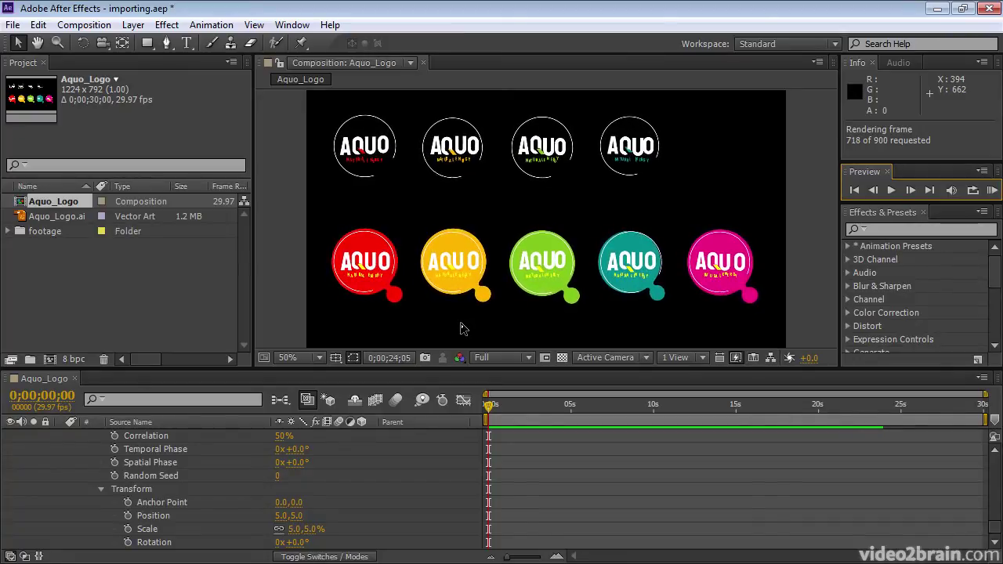
key("space")
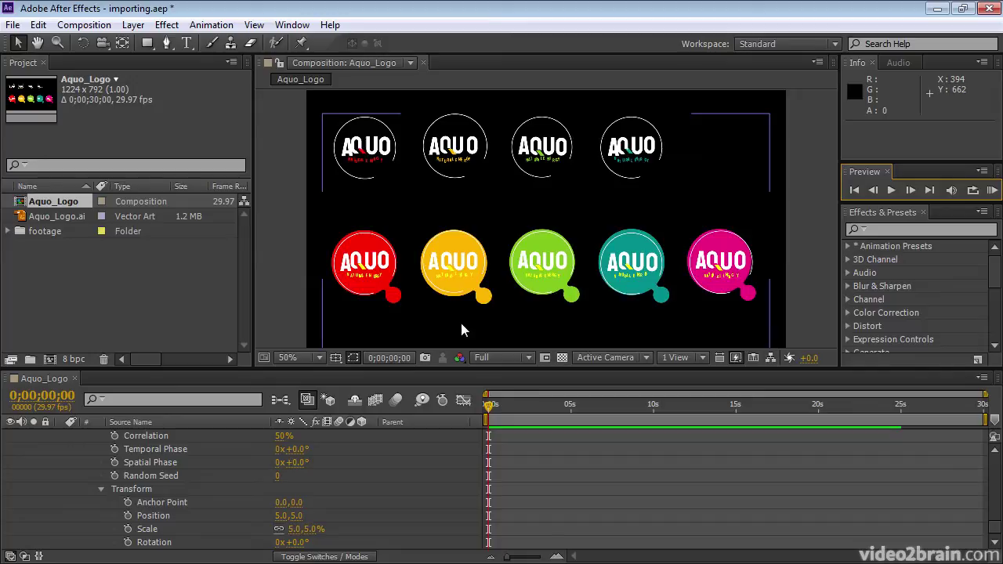
key("grave")
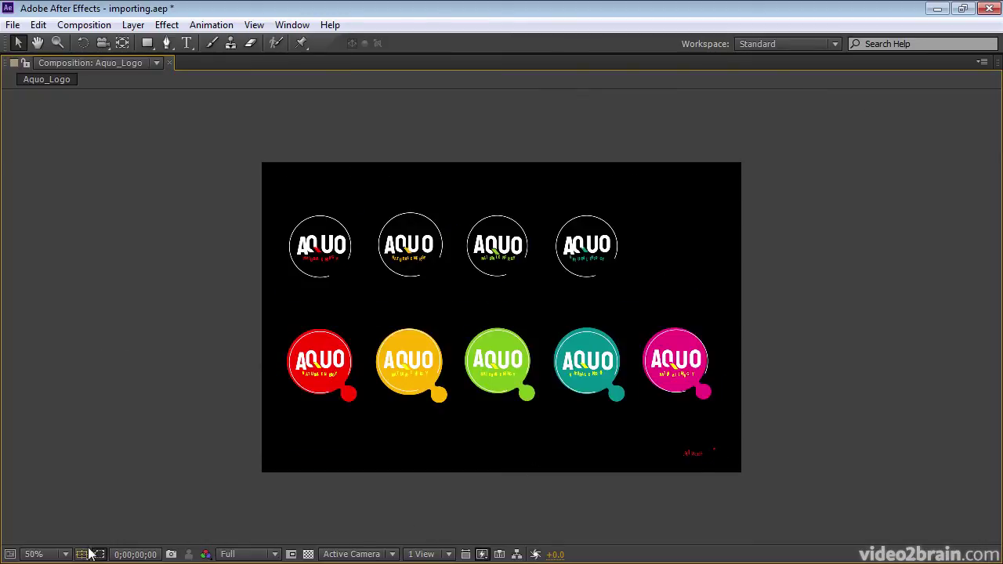
left_click(41, 554)
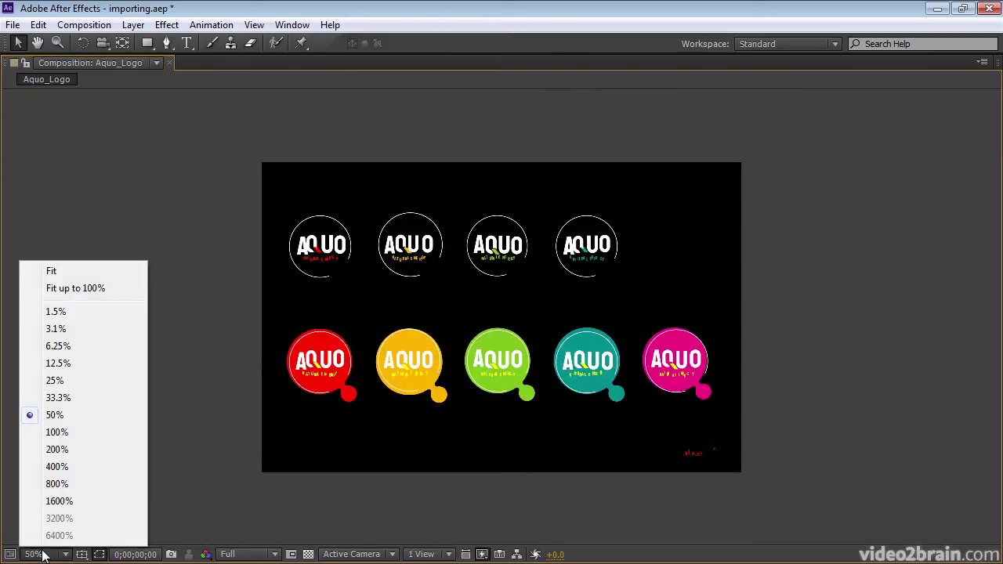
left_click(56, 432)
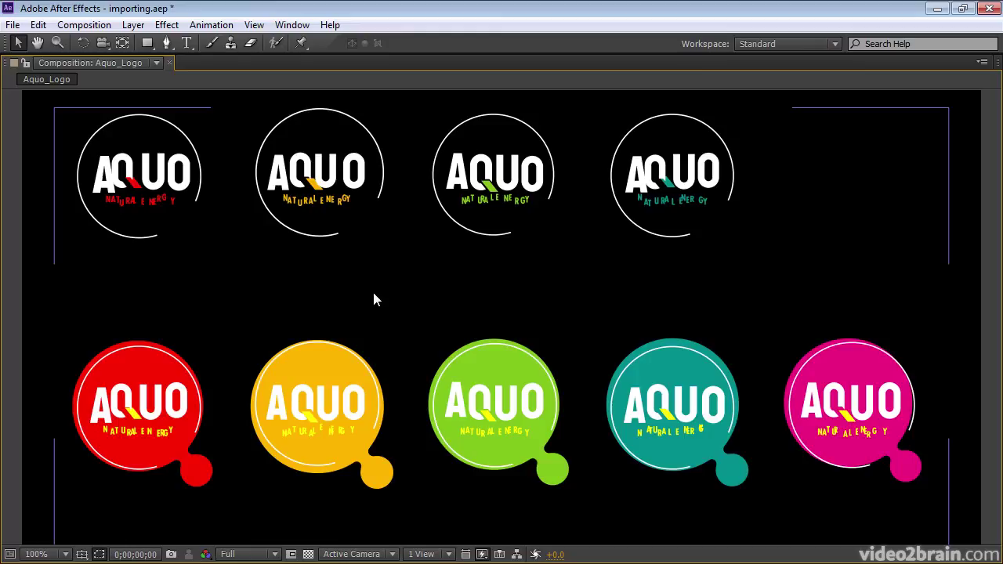
key("grave")
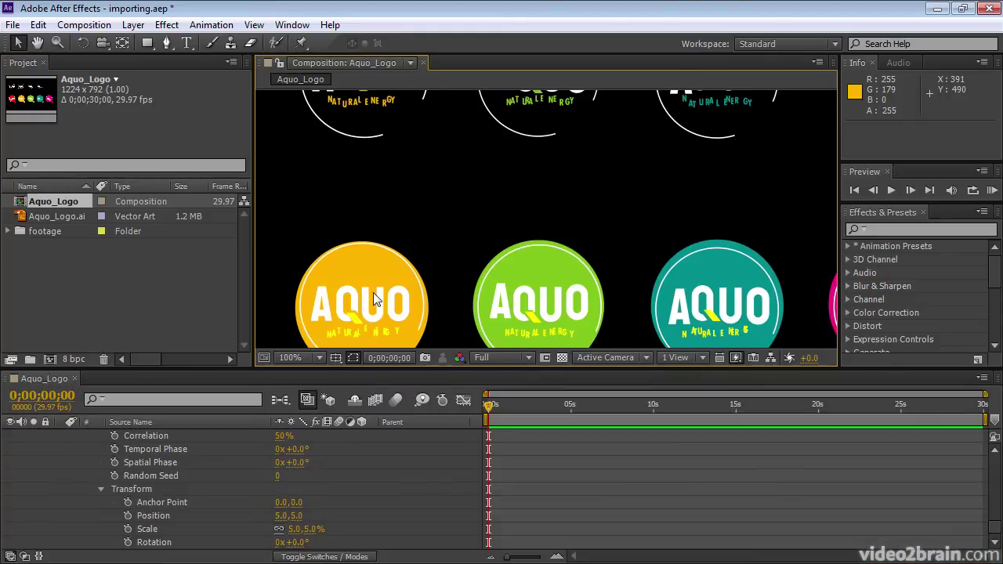